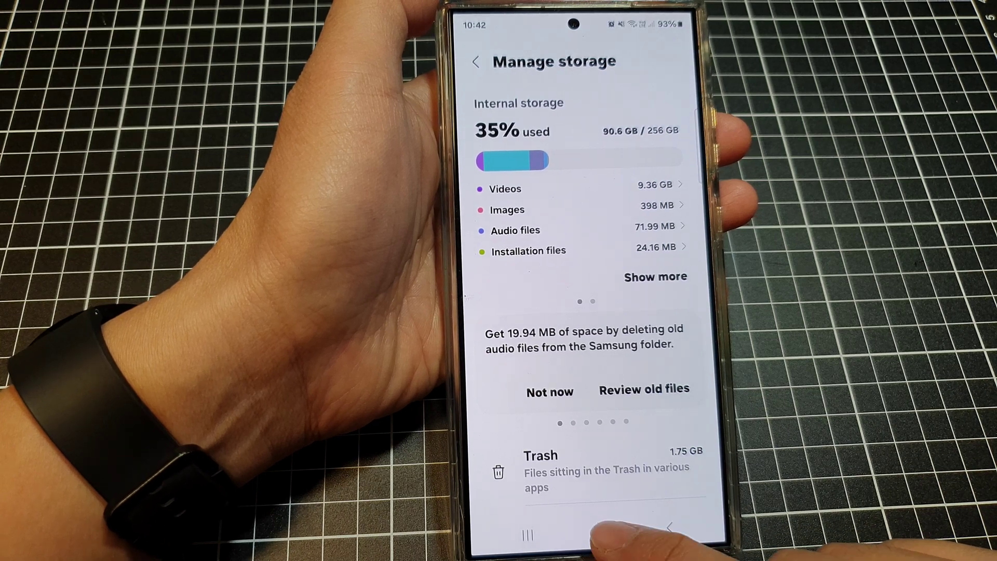
- From the home screen, open Settings via quick settings, then Device care and Storage
click(599, 530)
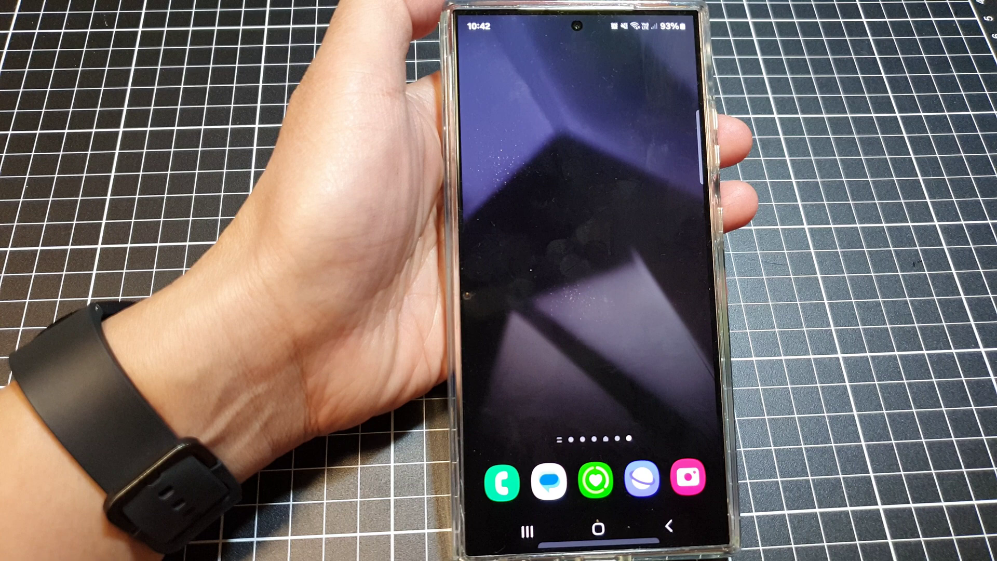
drag(654, 23, 654, 234)
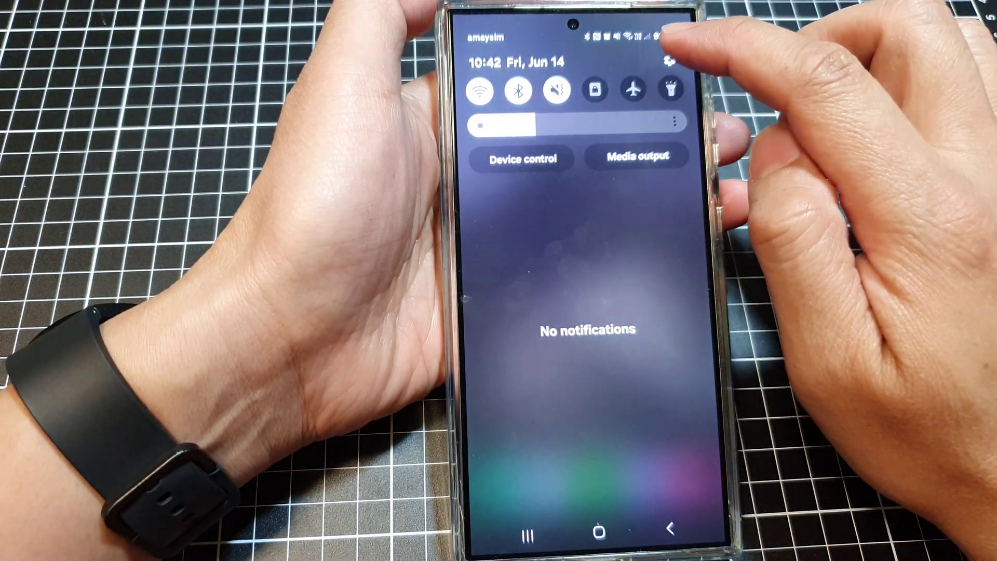
click(670, 61)
scroll(592, 350, down, 5)
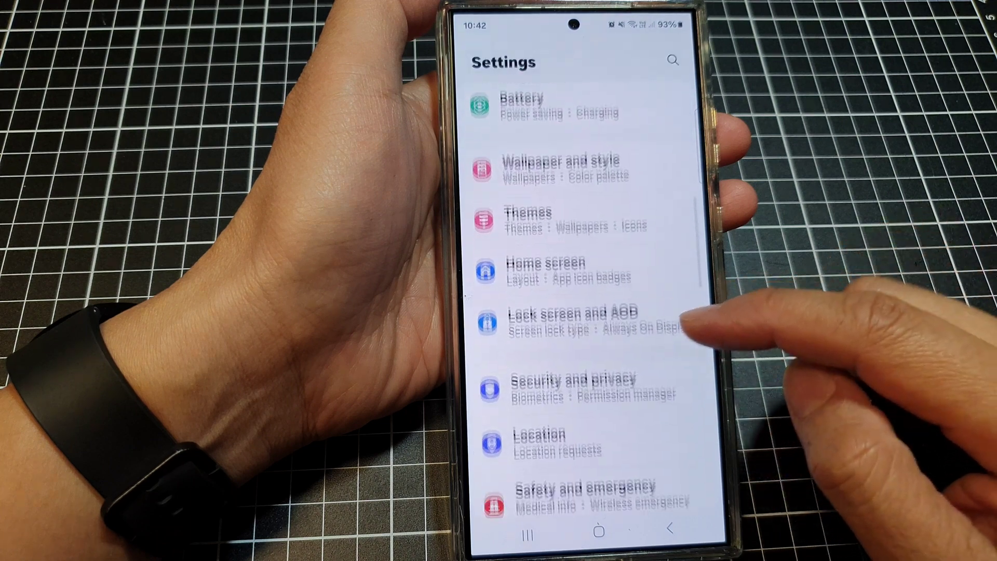
scroll(591, 350, down, 5)
scroll(592, 351, down, 5)
scroll(592, 351, down, 3)
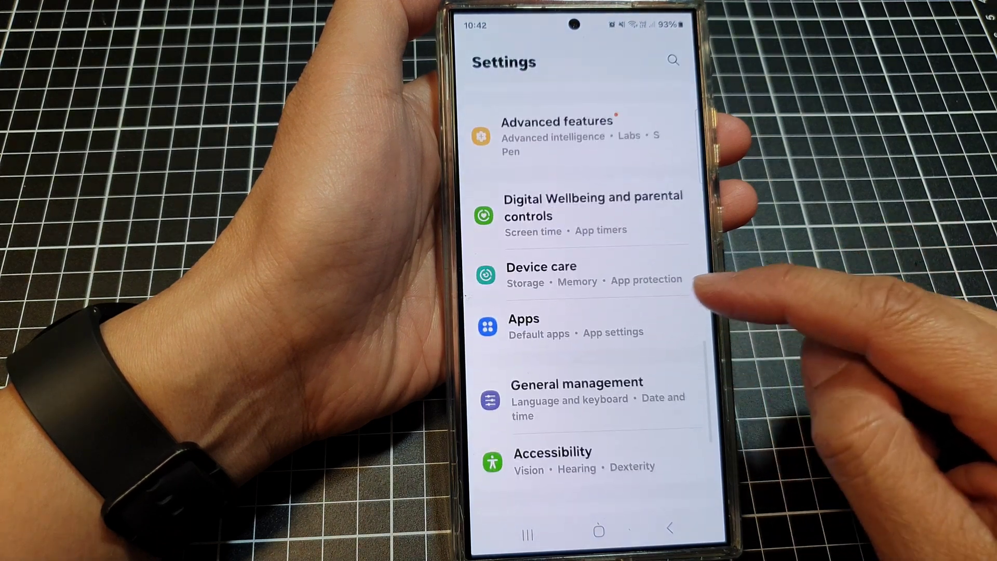
click(638, 274)
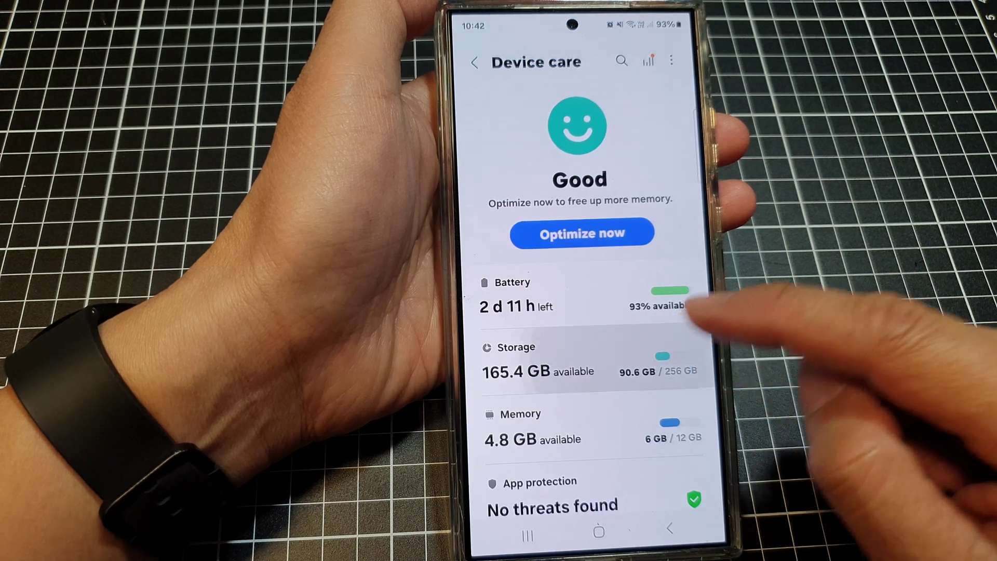
click(592, 358)
scroll(585, 350, down, 2)
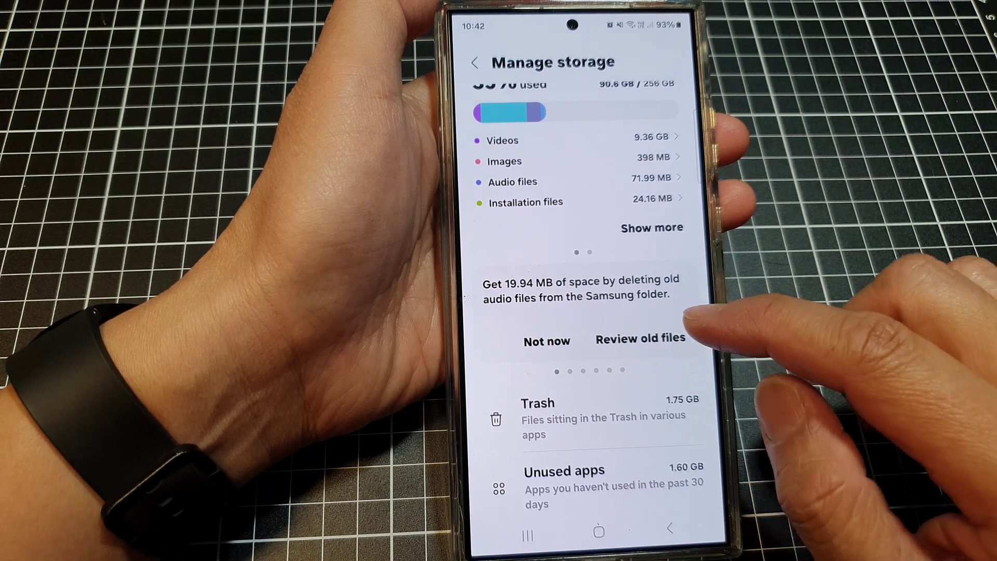
drag(669, 311, 529, 312)
drag(640, 312, 740, 311)
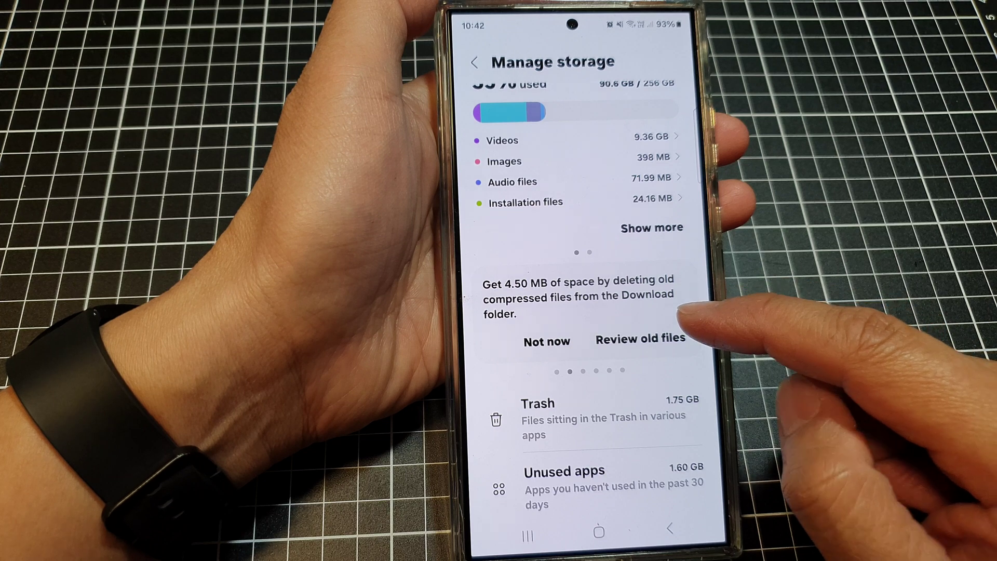
drag(546, 304, 685, 304)
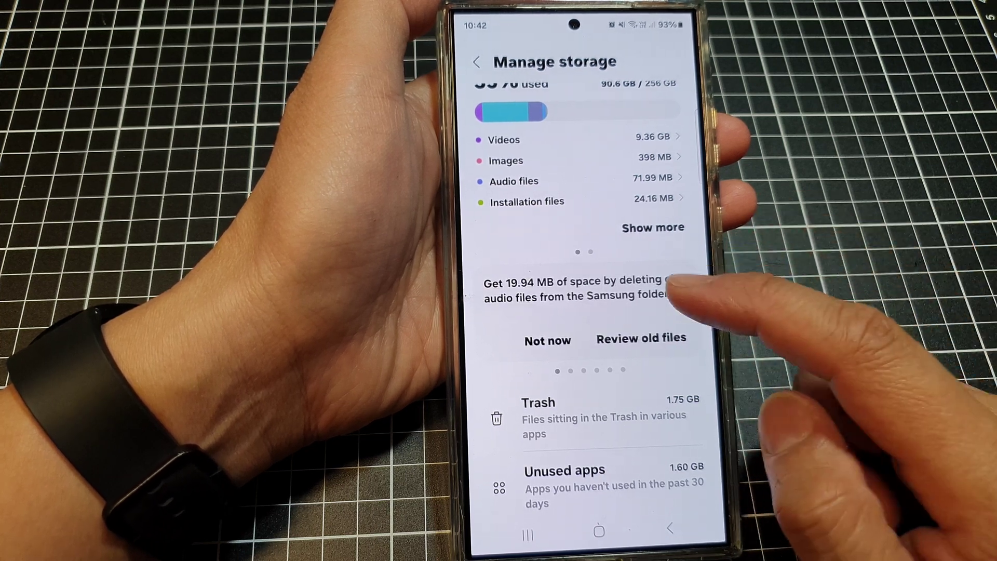
drag(669, 311, 538, 312)
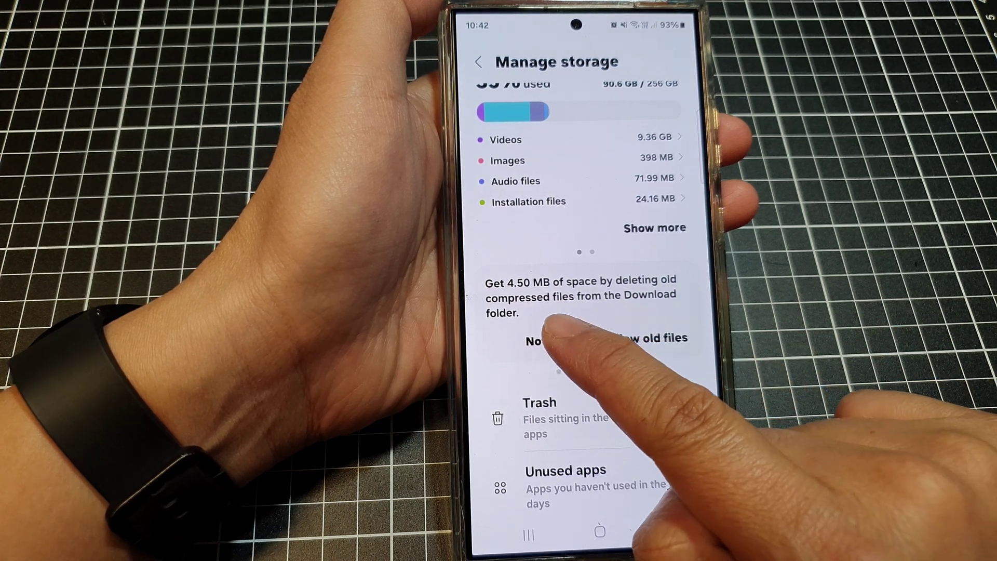
drag(654, 344, 546, 342)
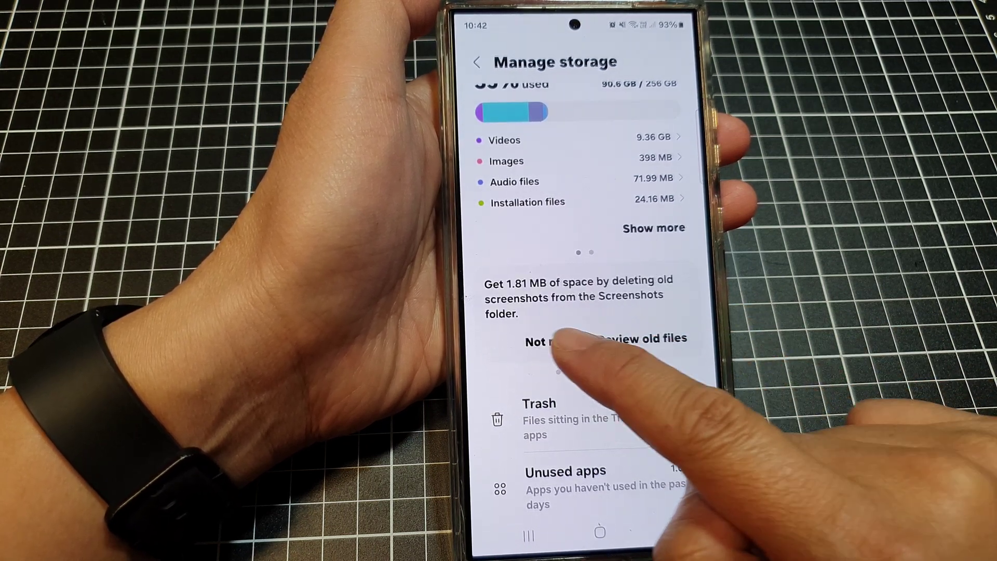
drag(655, 343, 545, 343)
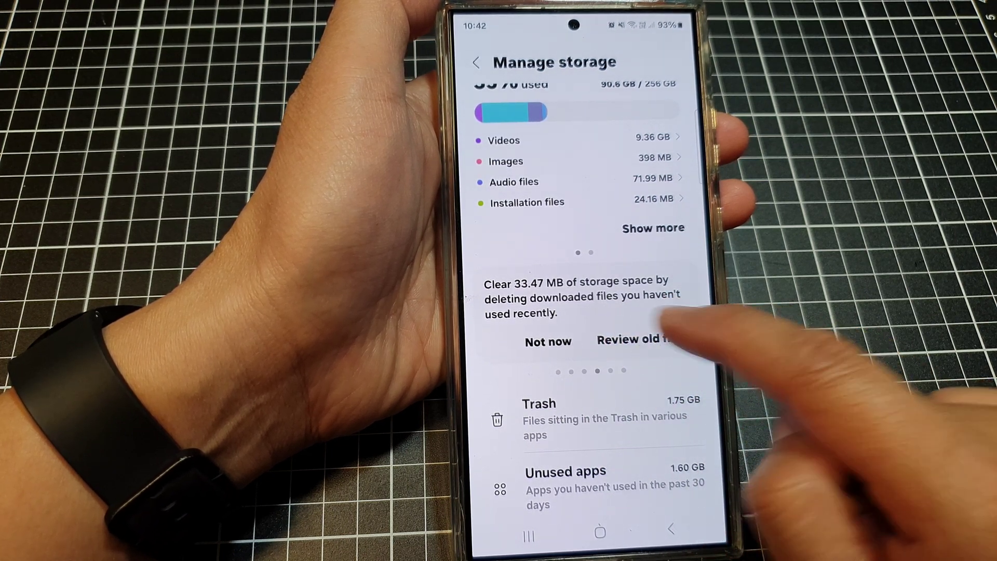
drag(669, 335, 561, 335)
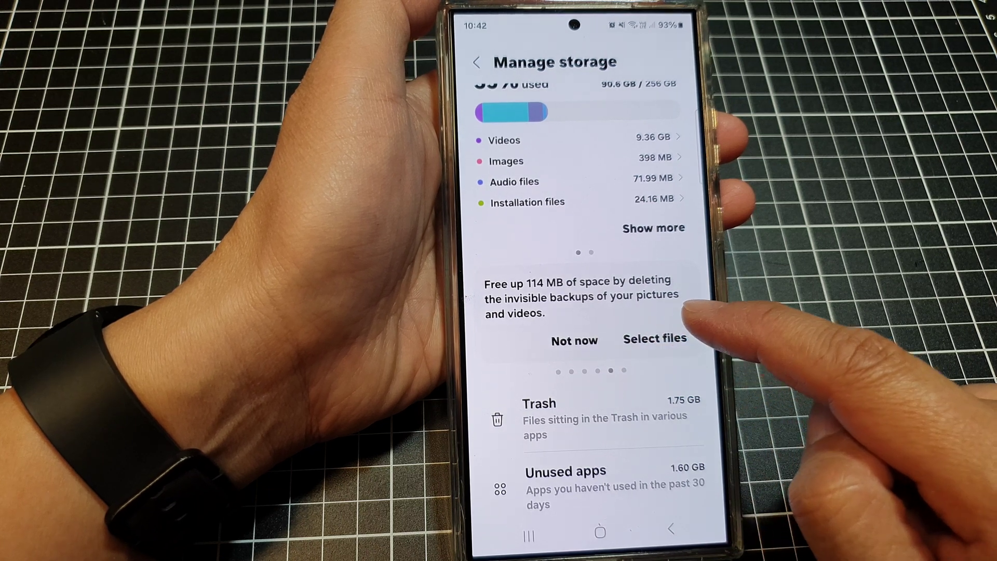
drag(670, 327, 545, 328)
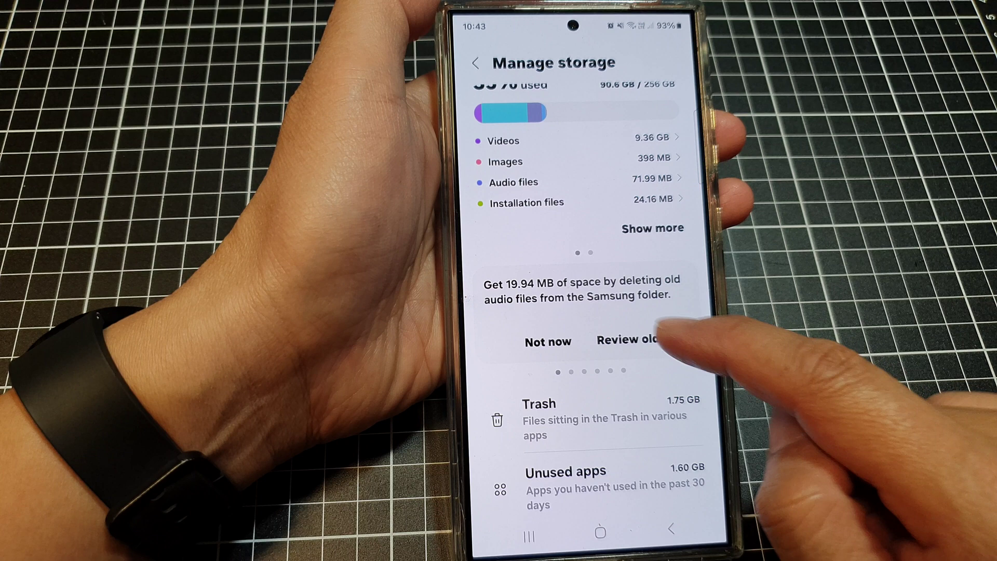
- Review the old audio file without deleting it, then swipe to the 33.47 MB downloads suggestion
click(634, 339)
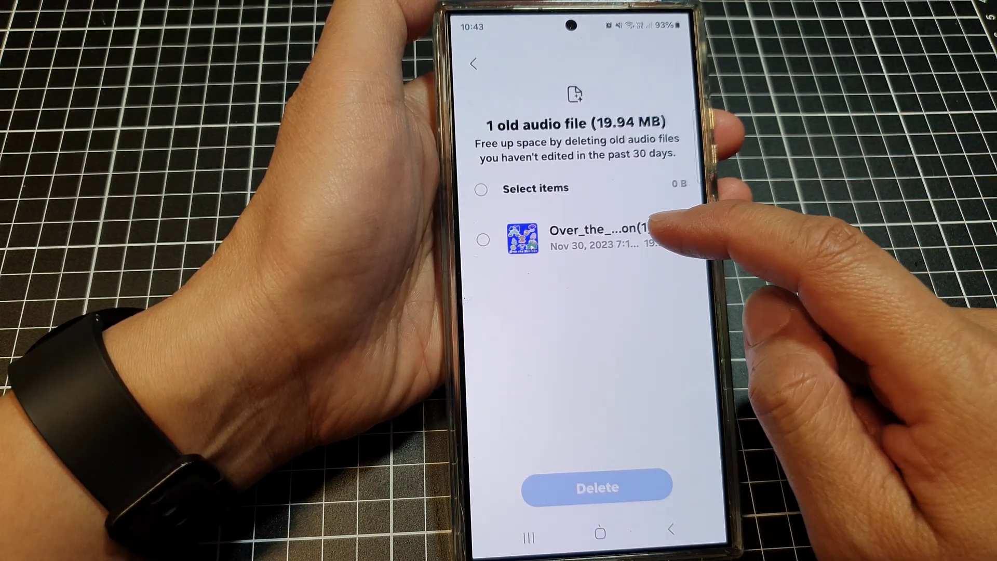
click(654, 234)
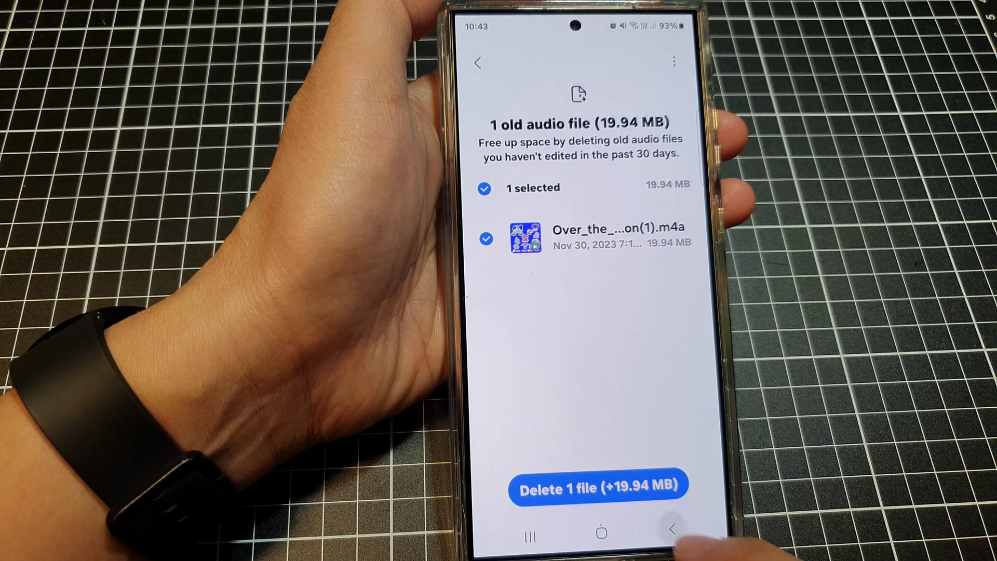
click(672, 531)
drag(654, 311, 514, 312)
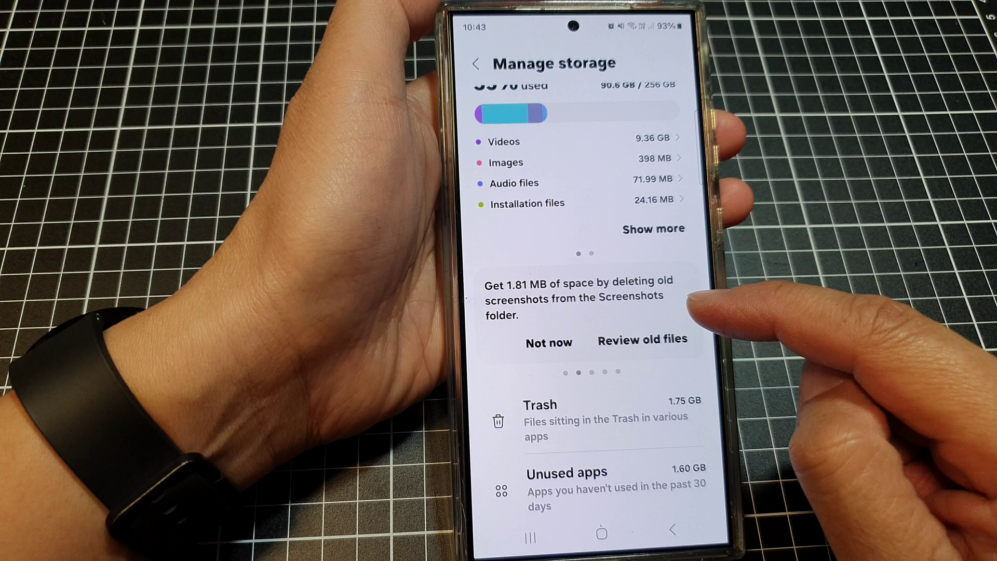
drag(670, 308, 531, 308)
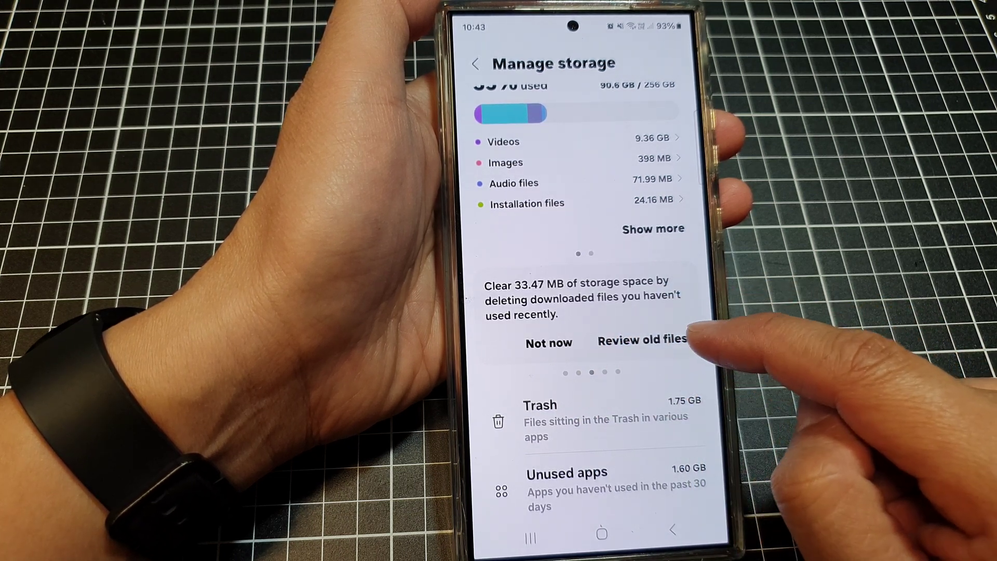
- Permanently delete the backup zip and both EpicGamesApp APKs, then return to Manage storage
click(647, 340)
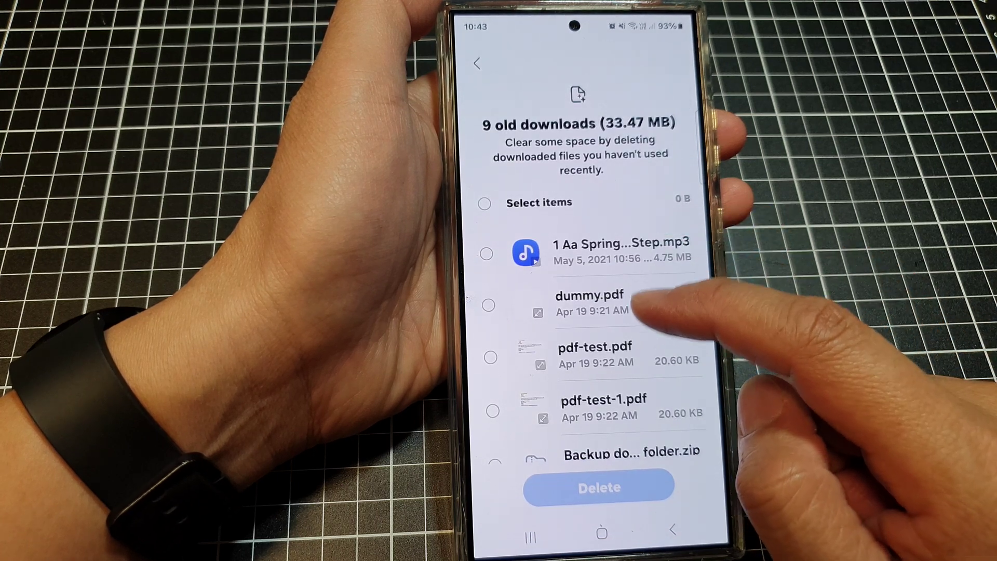
drag(662, 366, 669, 245)
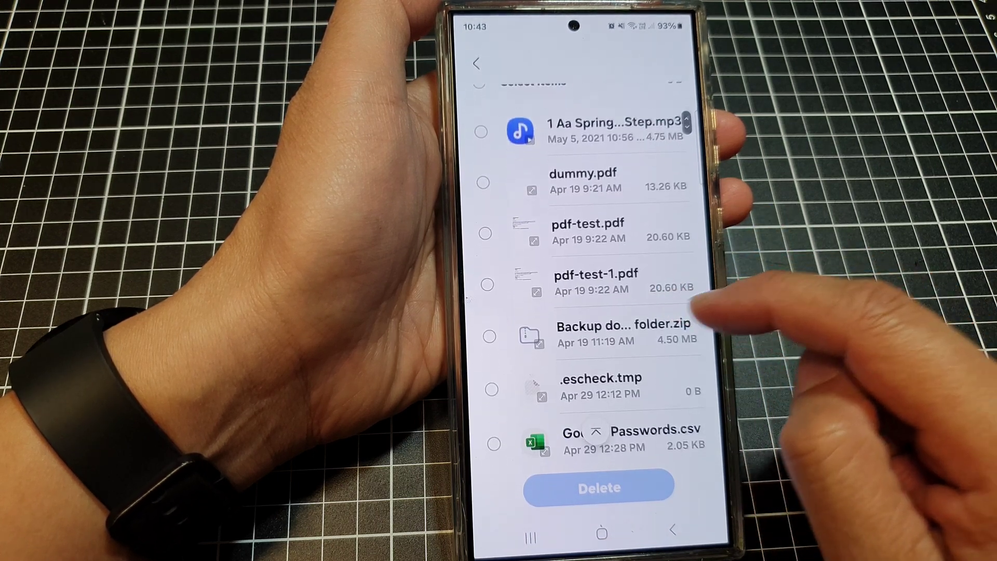
click(662, 331)
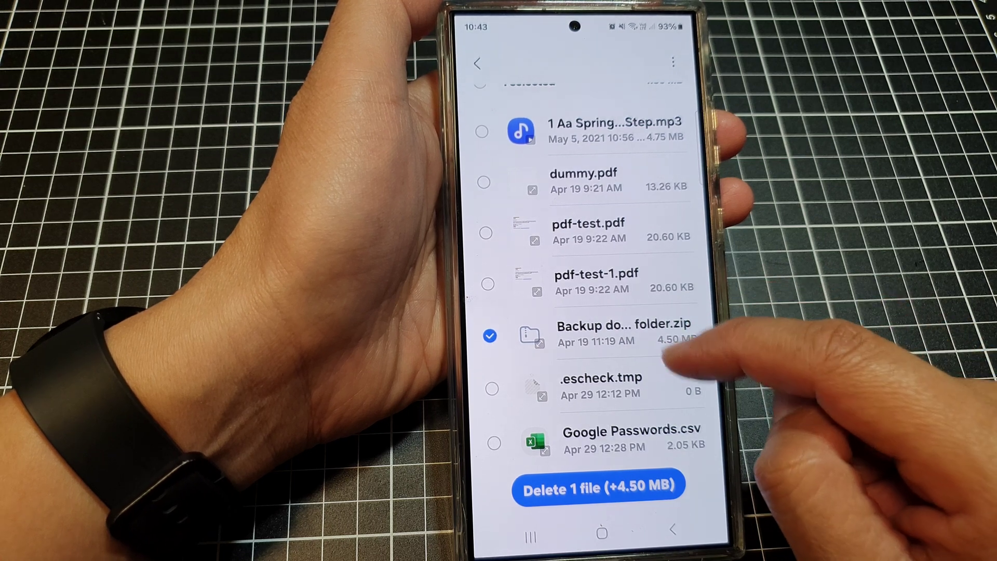
drag(662, 390, 666, 292)
drag(662, 366, 677, 308)
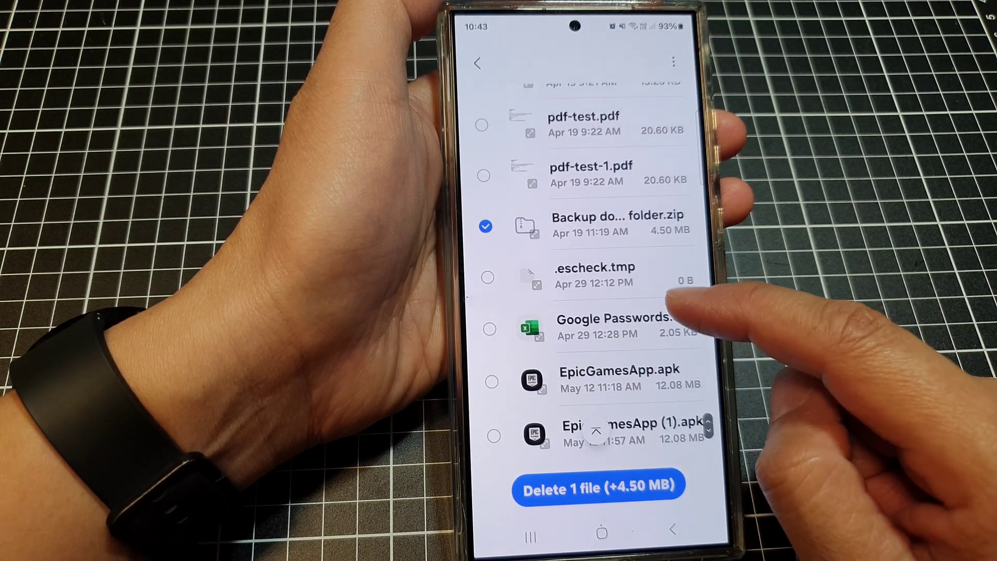
click(623, 378)
click(631, 432)
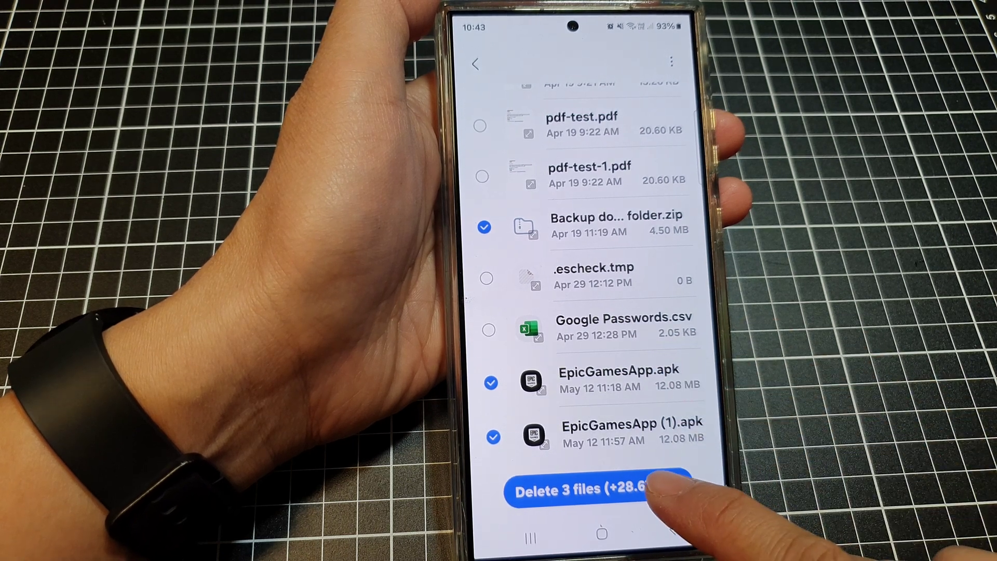
click(670, 489)
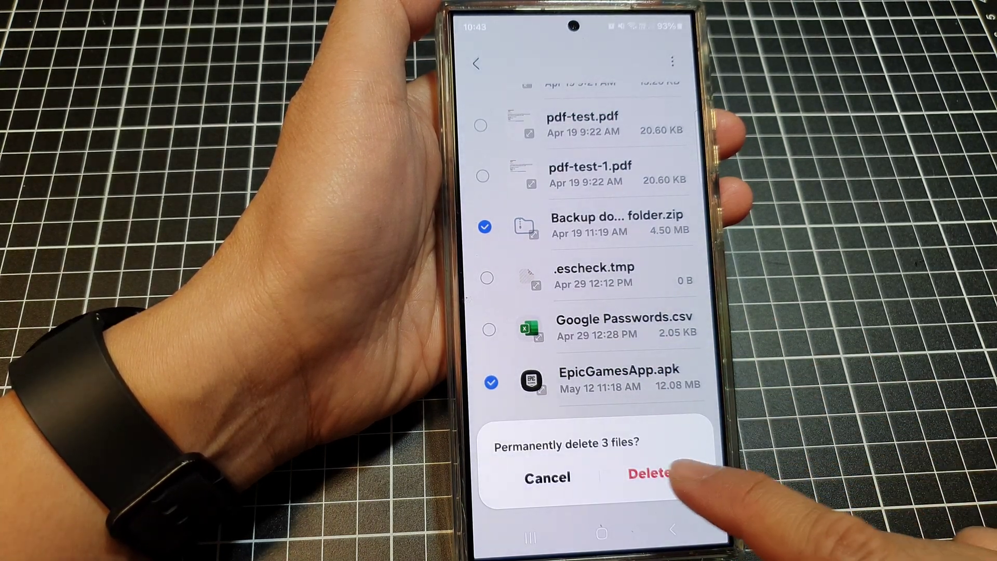
click(658, 474)
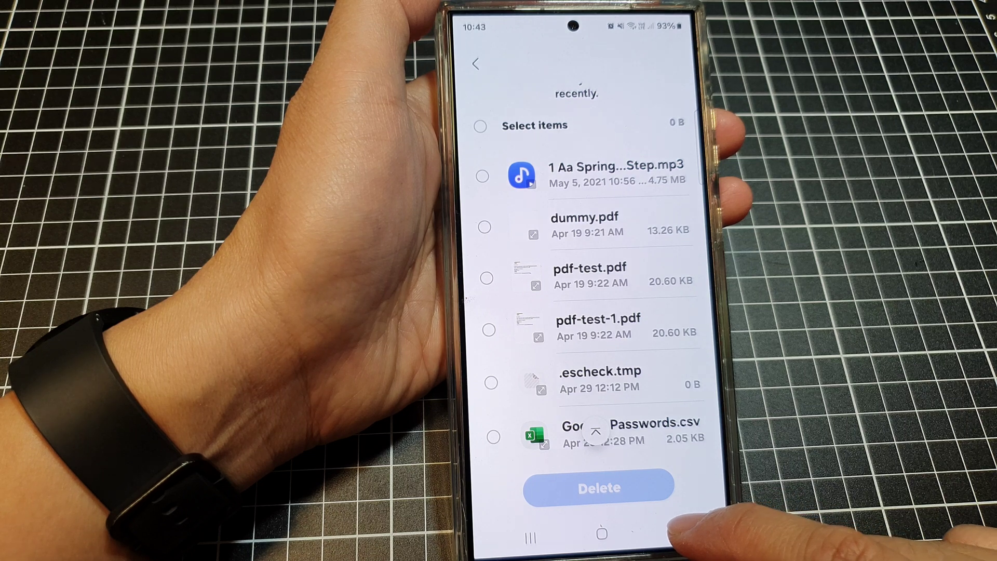
click(676, 535)
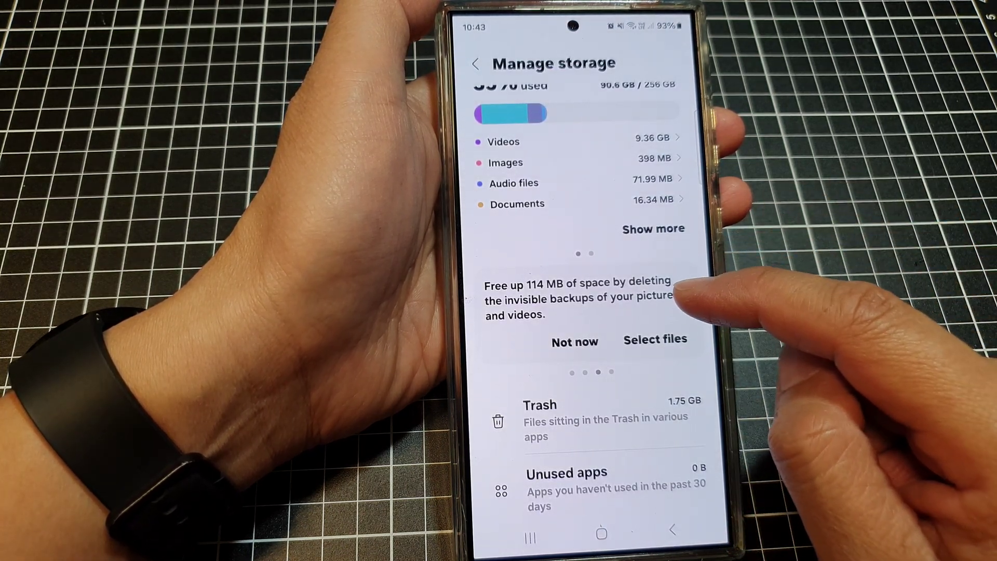
- Swipe to the biggest apps suggestion, then go to the home screen
drag(670, 300, 514, 300)
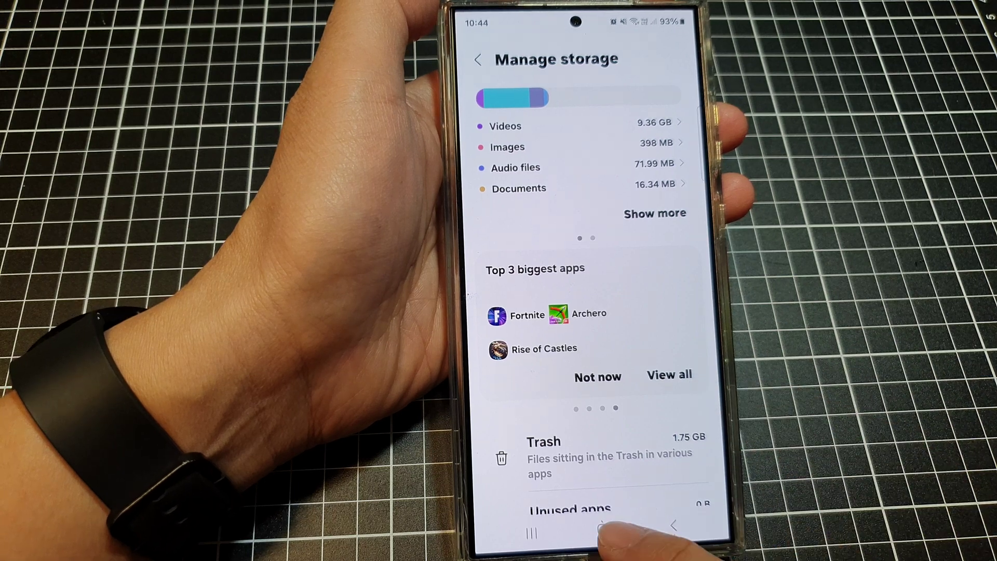
click(603, 527)
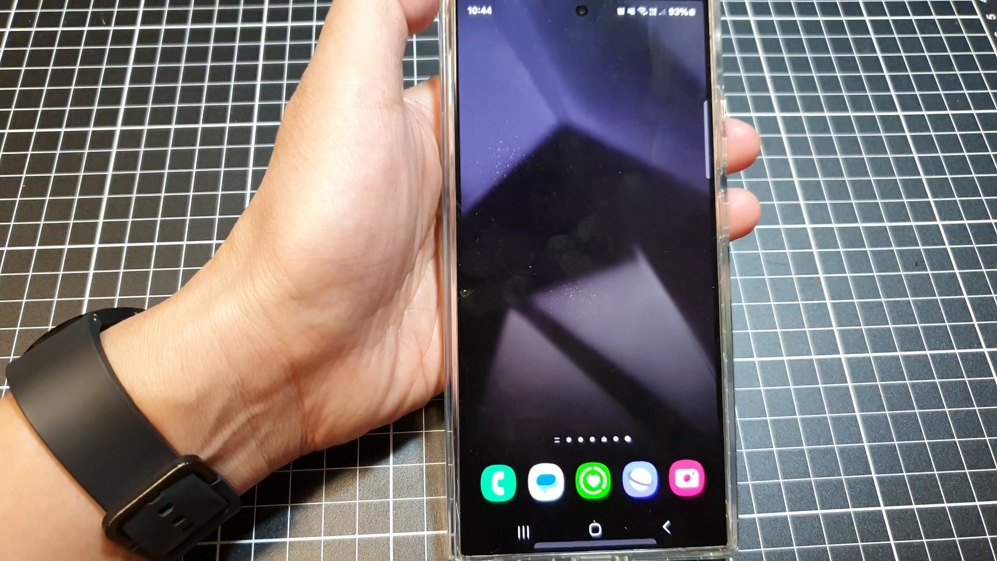